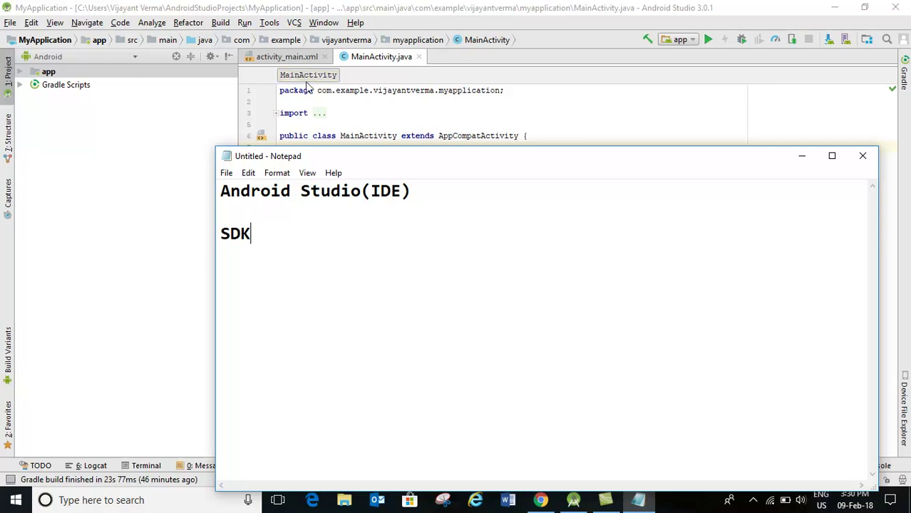
- Open the SDK Manager in Android Studio
click(328, 23)
click(326, 24)
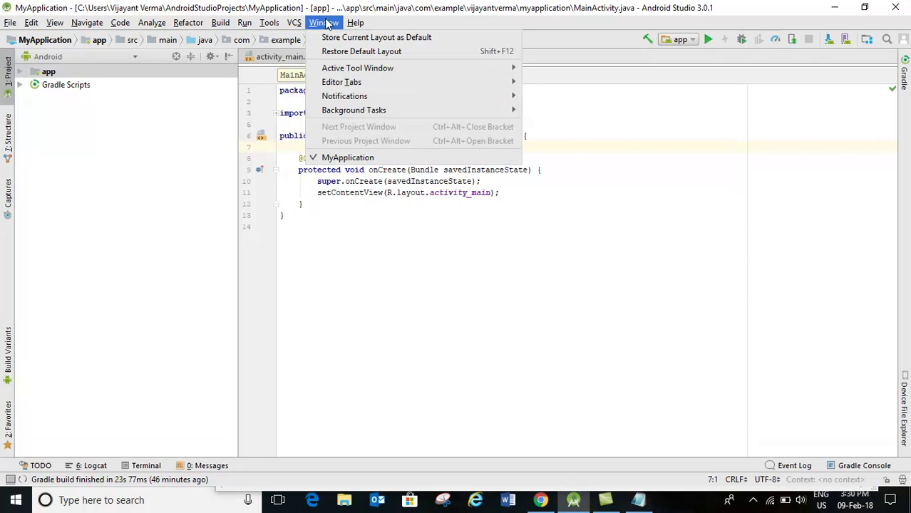
key(Escape)
click(270, 24)
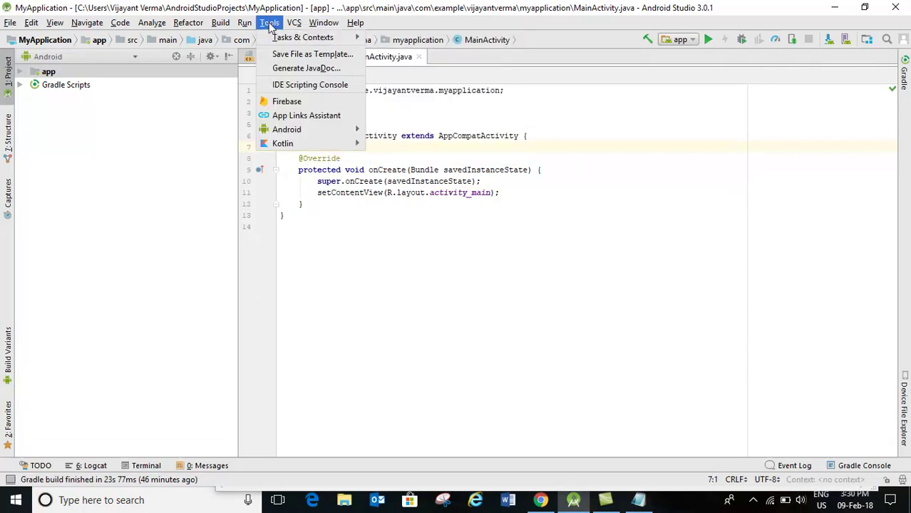
mouse_move(313, 130)
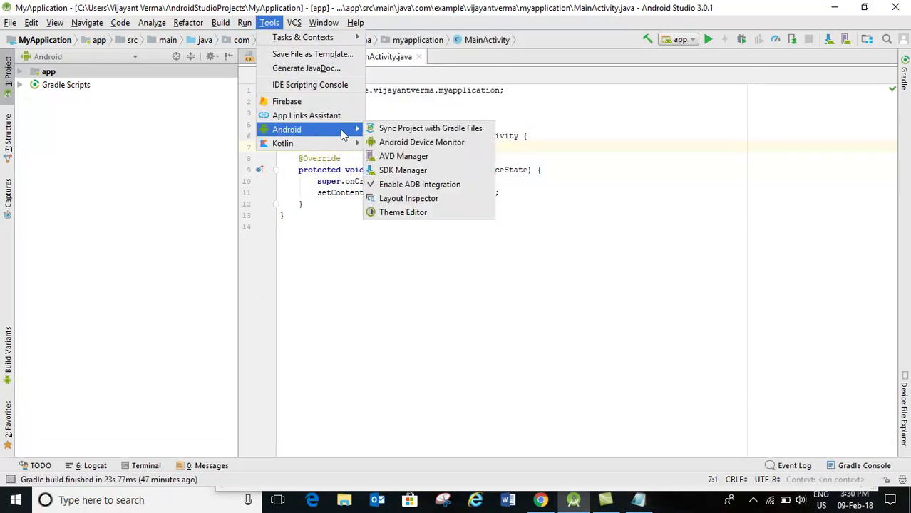
click(400, 172)
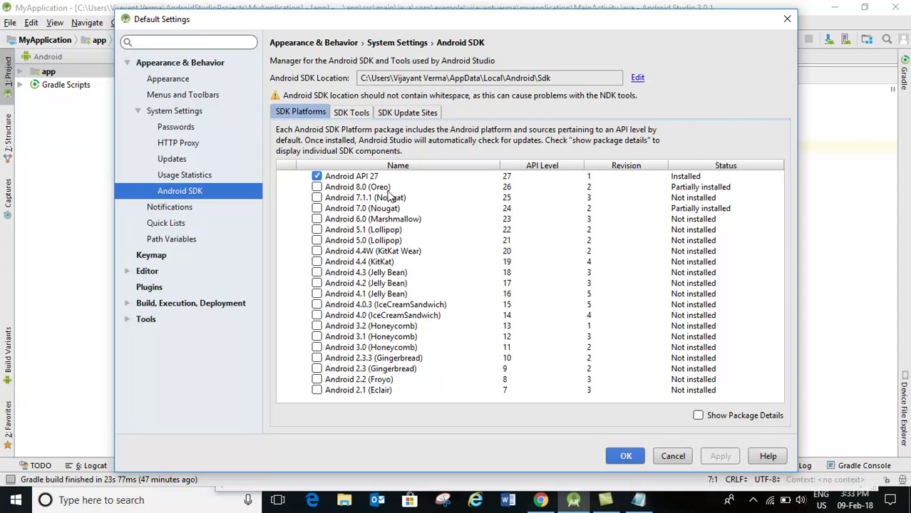
- Try marking Android 8.0 (Oreo) for installation, look through the SDK tools and update sites, and close the settings without applying anything
click(332, 189)
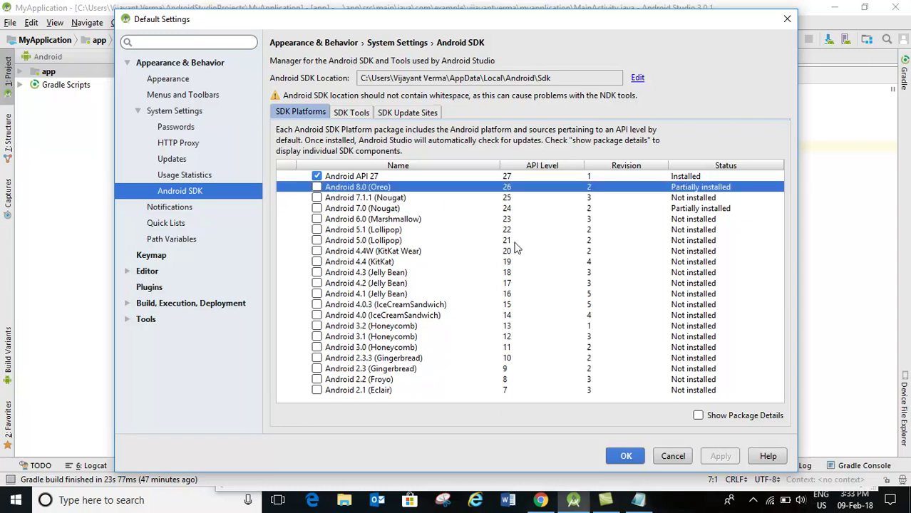
click(317, 188)
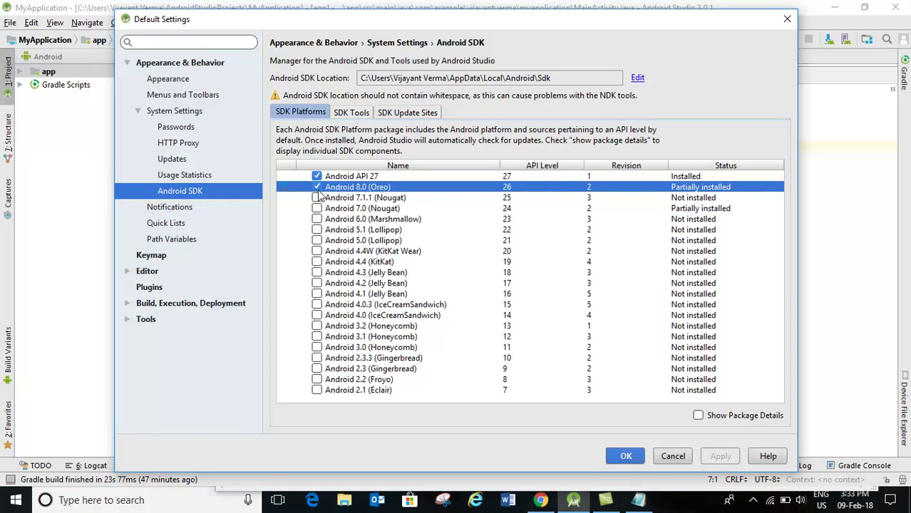
click(357, 116)
click(423, 114)
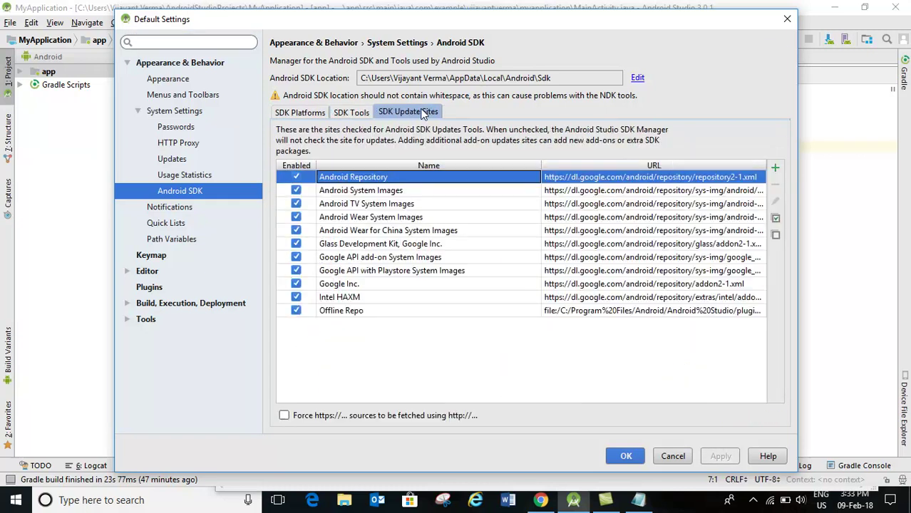
click(305, 114)
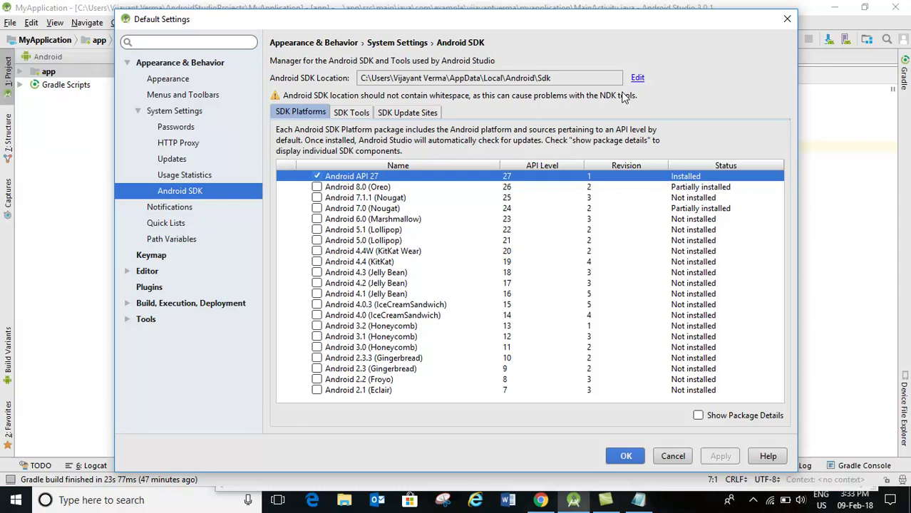
click(788, 21)
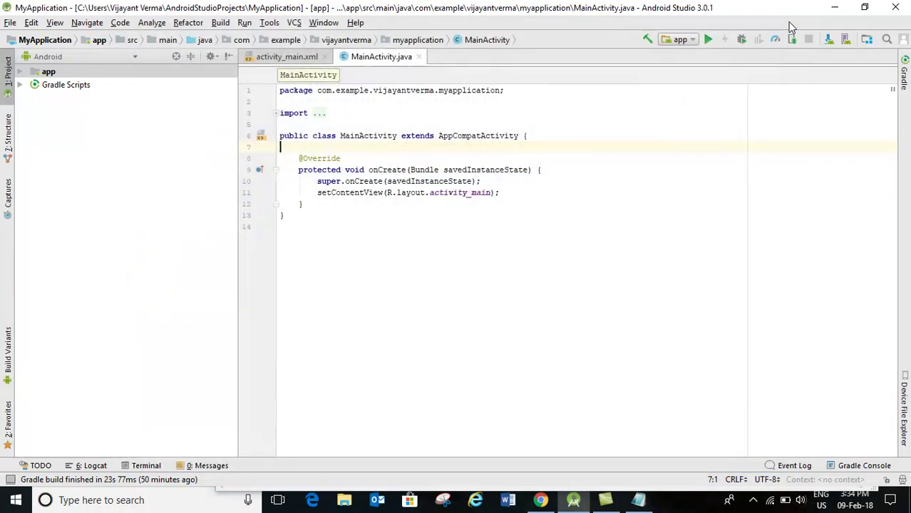
- Switch to Notepad and add the lines ADT and AVD below SDK
click(638, 499)
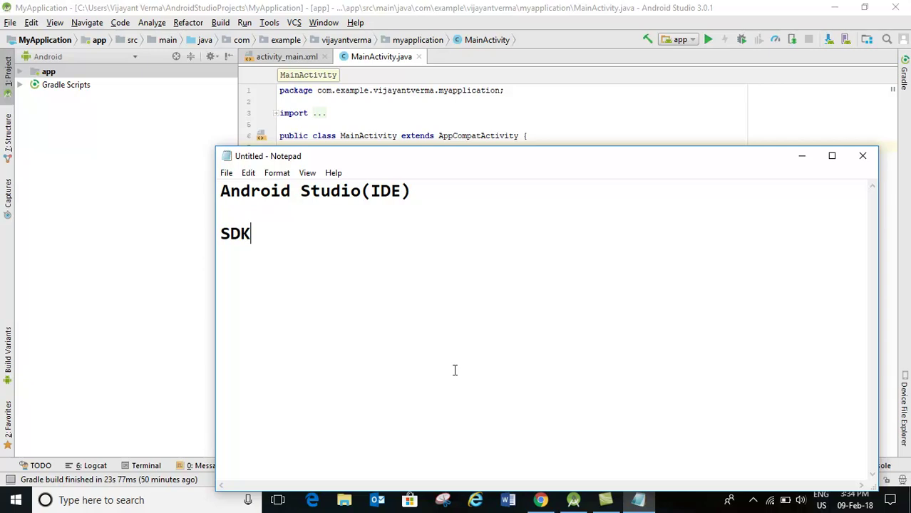
key(Return)
text(DT)
key(Left)
key(Left)
text(A)
key(Right)
key(Right)
key(Return)
text(AVD)
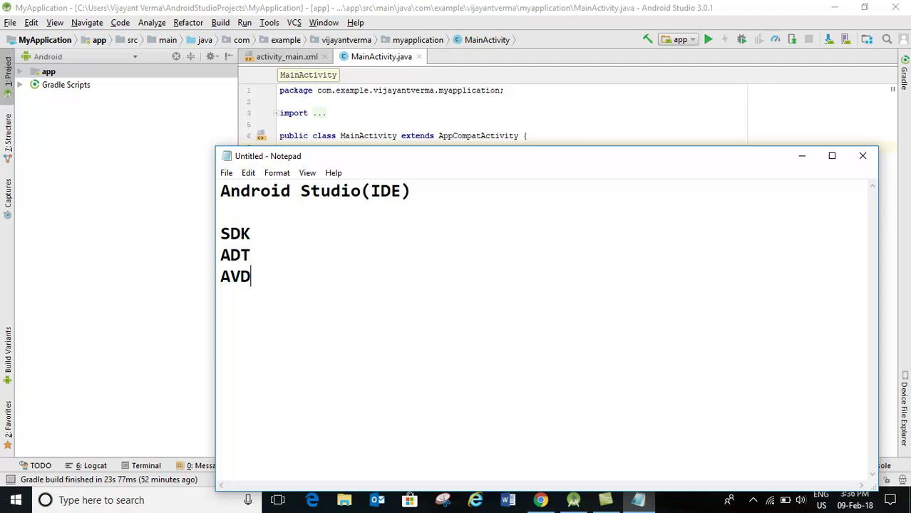
- Run the app from Android Studio up to the deployment target selection, and add the line ADB to the Notepad list
click(708, 40)
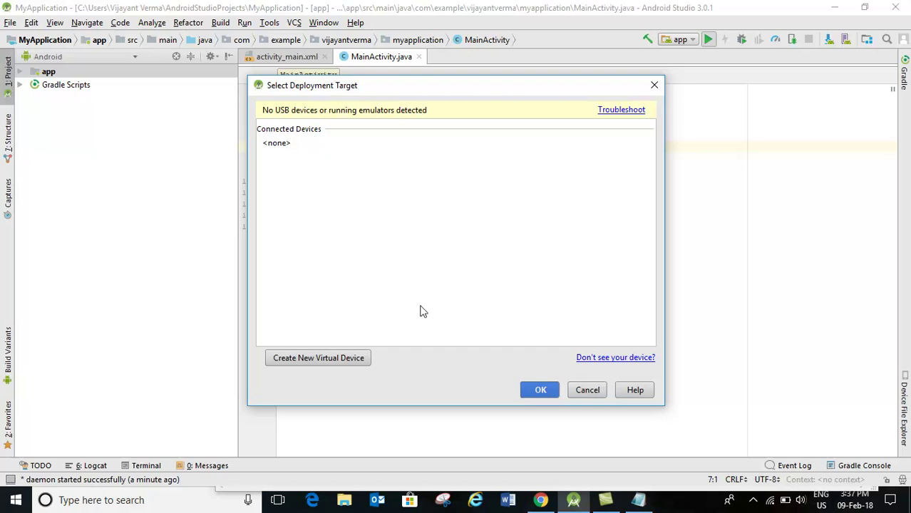
click(638, 500)
key(Return)
text(ADB)
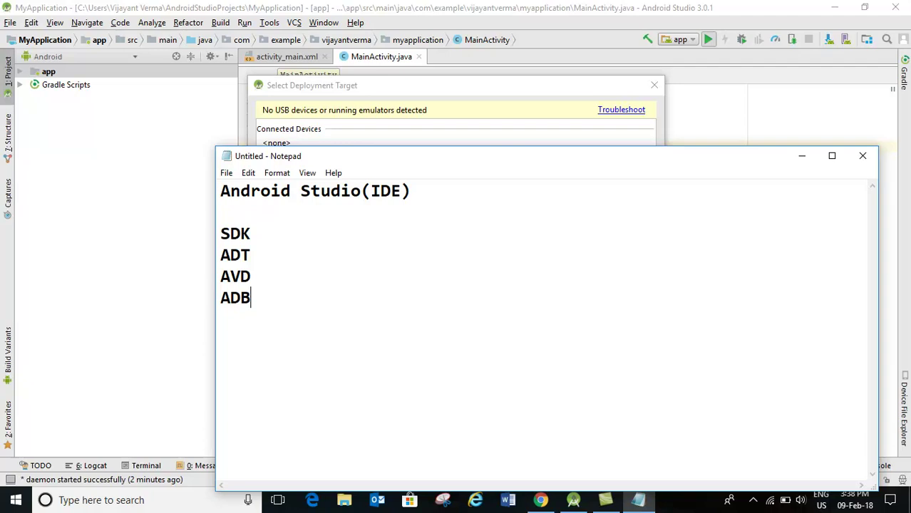
- Move the Notepad window lower to uncover the deployment target dialog, highlight the ADB line, and return to the dialog
click(542, 193)
drag(511, 167, 520, 222)
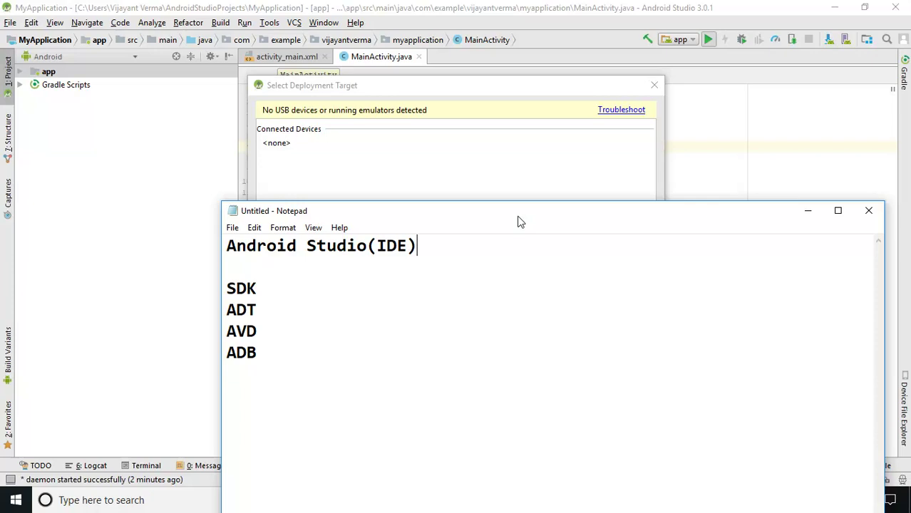
drag(262, 356, 212, 352)
click(360, 180)
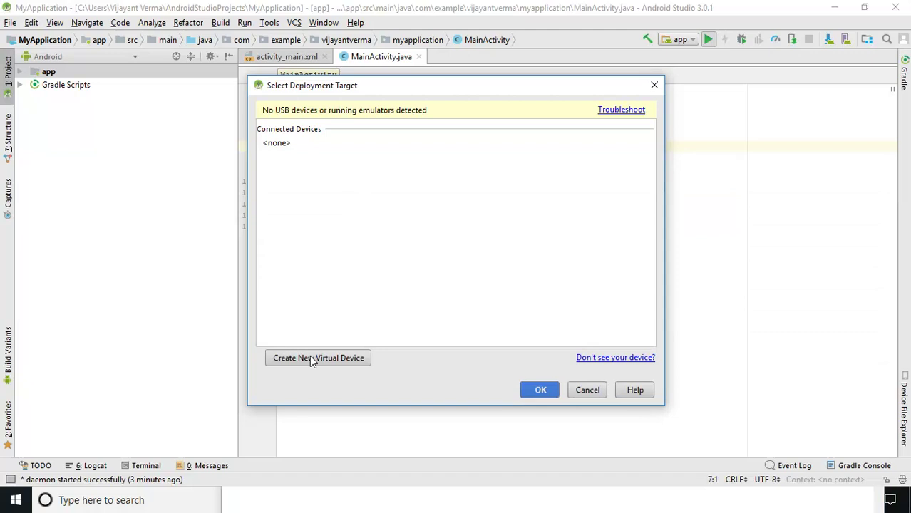
- Minimize Notepad and Android Studio to reach the desktop, closing the deployment target selection without choosing a device
click(266, 501)
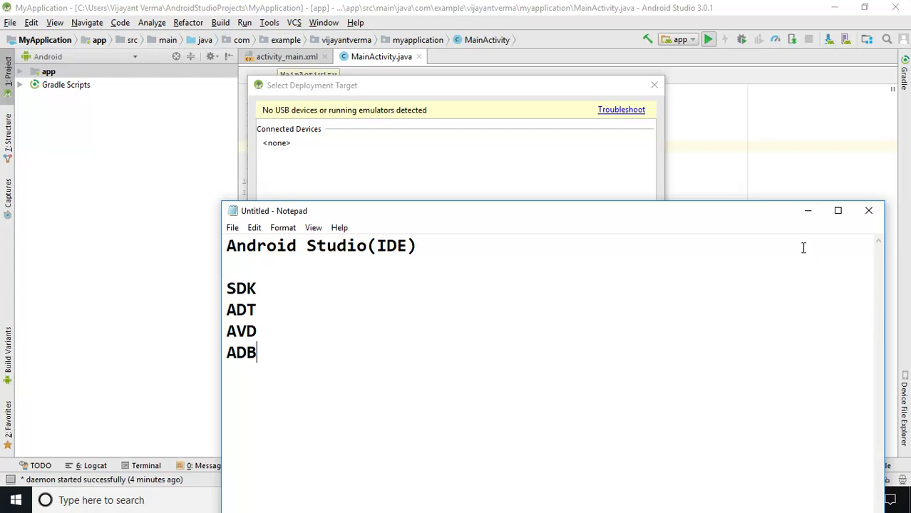
click(806, 215)
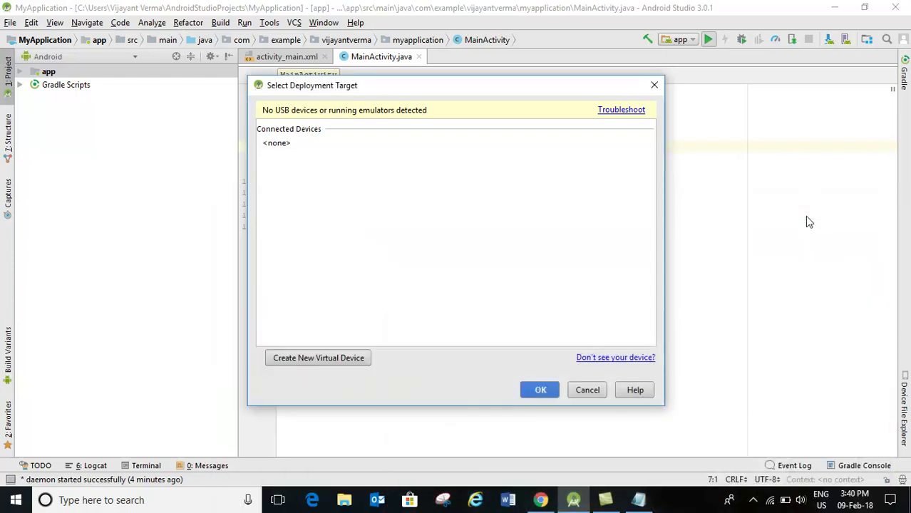
click(655, 85)
click(843, 9)
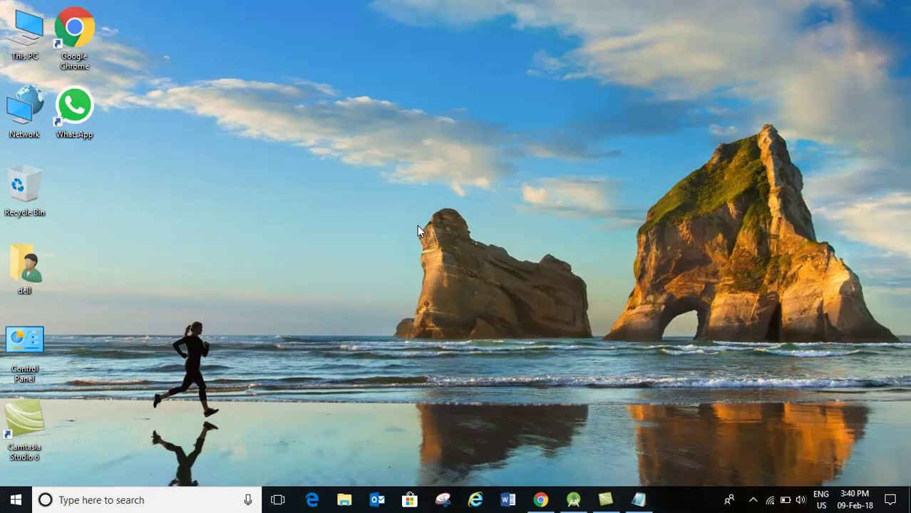
- Switch to Chrome and search Google for "adb driver download"
click(540, 500)
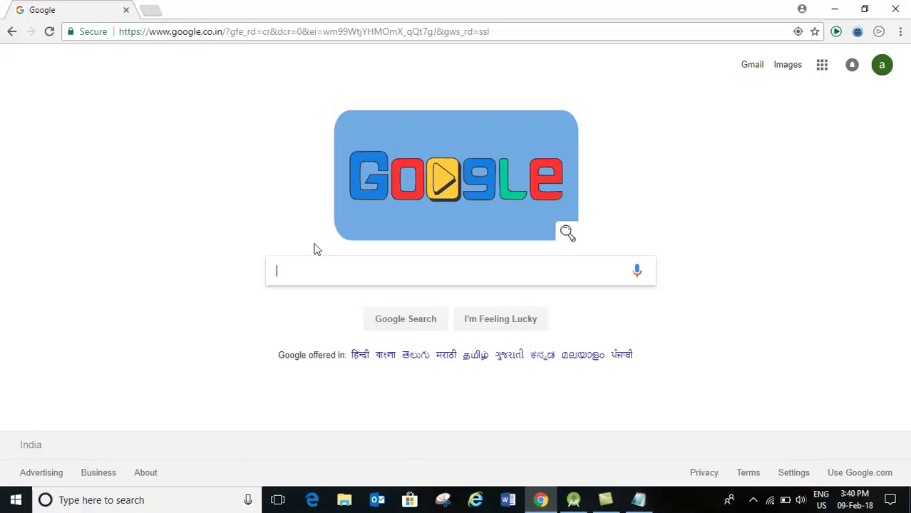
text(ad)
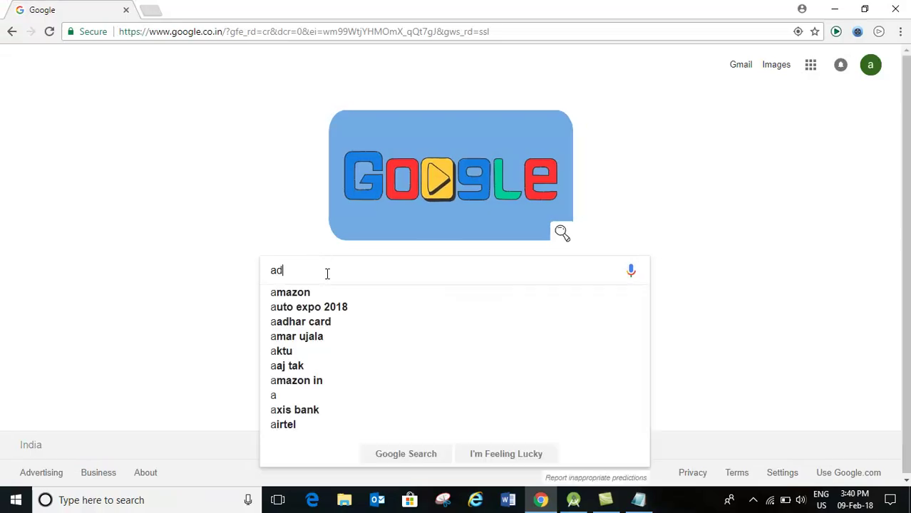
text(b dr)
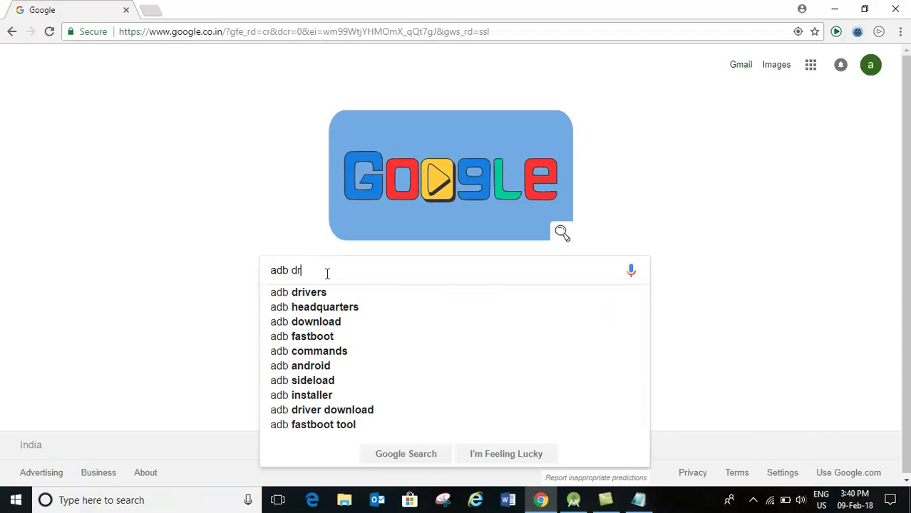
text(iver)
key(Down)
key(Down)
key(Return)
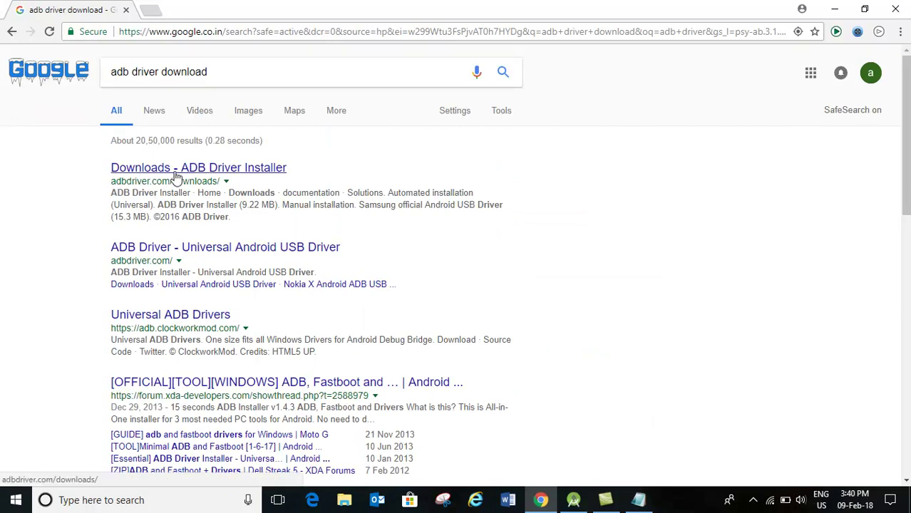
- Open the adbdriver.com downloads page from the results and download the universal ADB Driver Installer
click(221, 166)
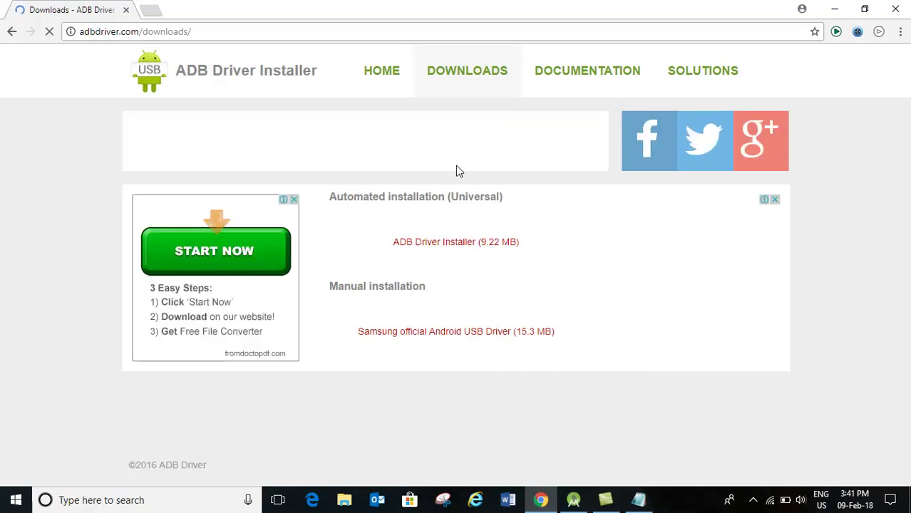
click(457, 250)
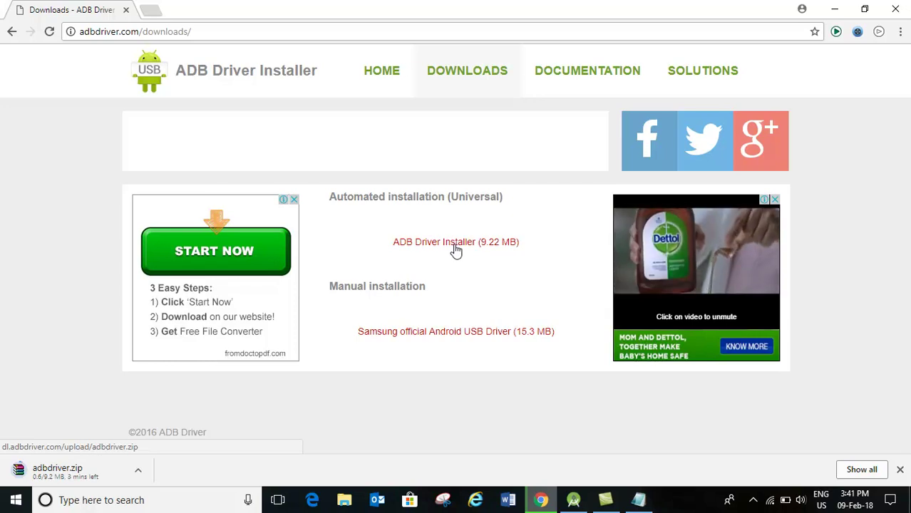
- Return to the Notepad list over Android Studio and add the lines Gradle and Maven below ADB
click(573, 500)
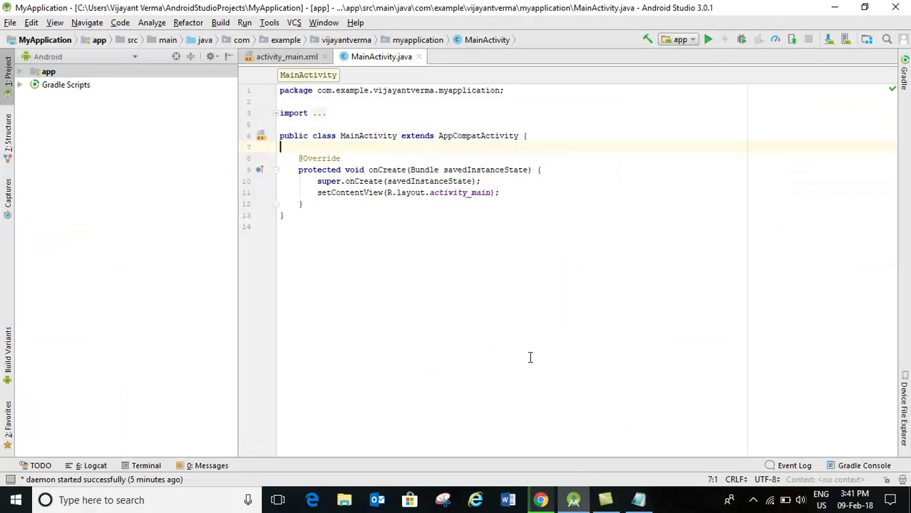
click(638, 499)
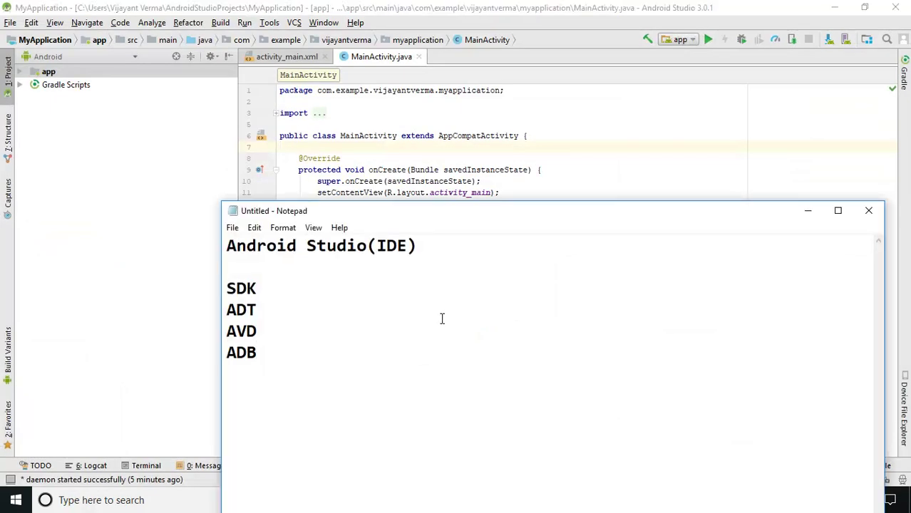
key(Return)
text(Gradle)
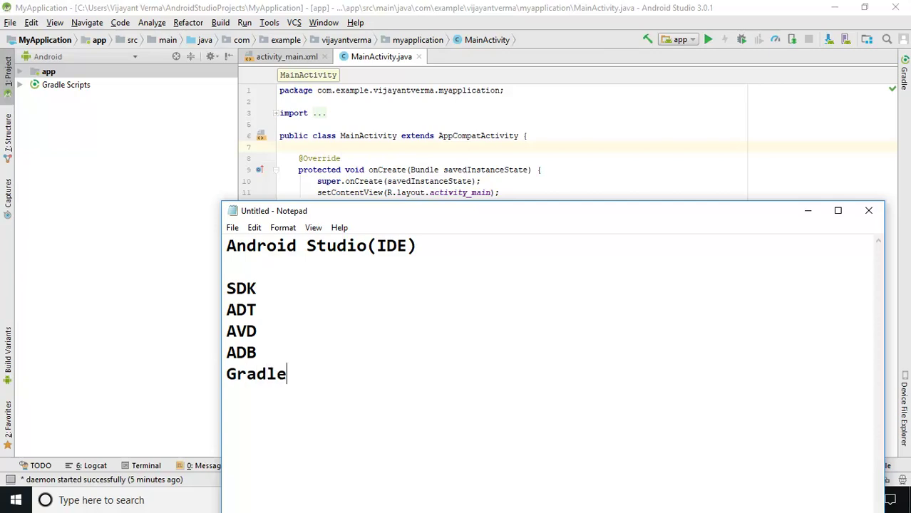
key(Return)
text(Maven)
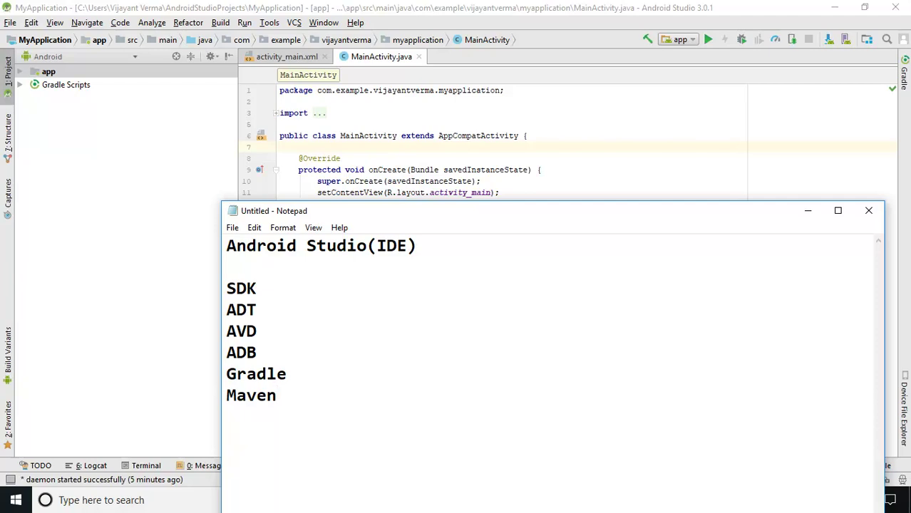
- Open the AVD Manager in Android Studio to view the virtual devices screen, and close it
click(270, 23)
mouse_move(314, 138)
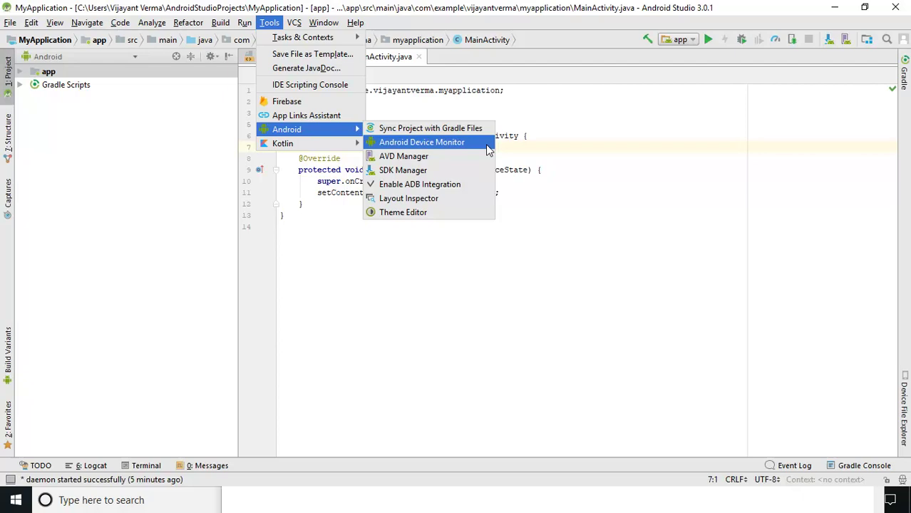
click(447, 158)
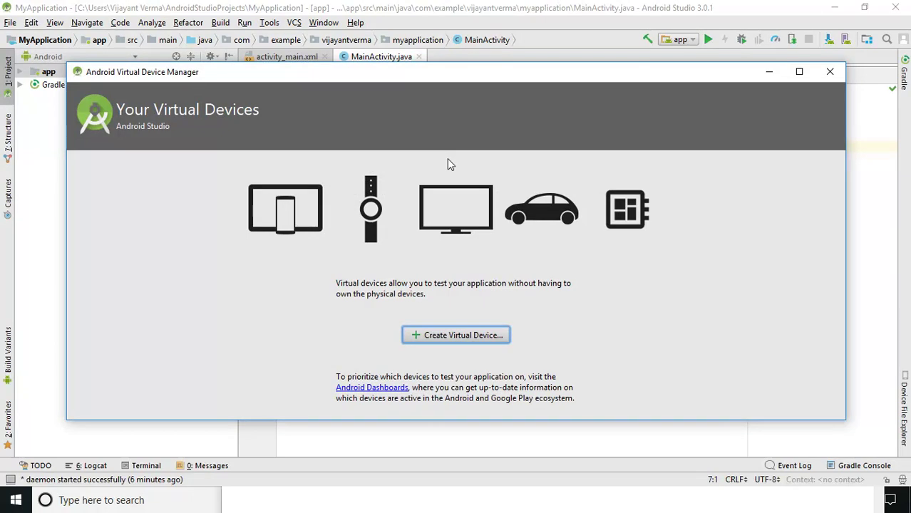
click(829, 75)
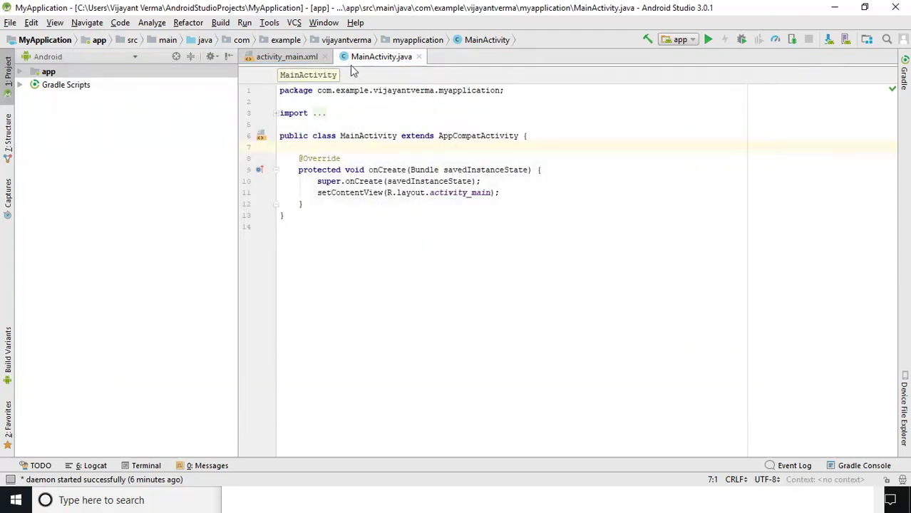
- Run the app, view the hardware choices for a new virtual device, and close the dialogs without creating one
click(706, 41)
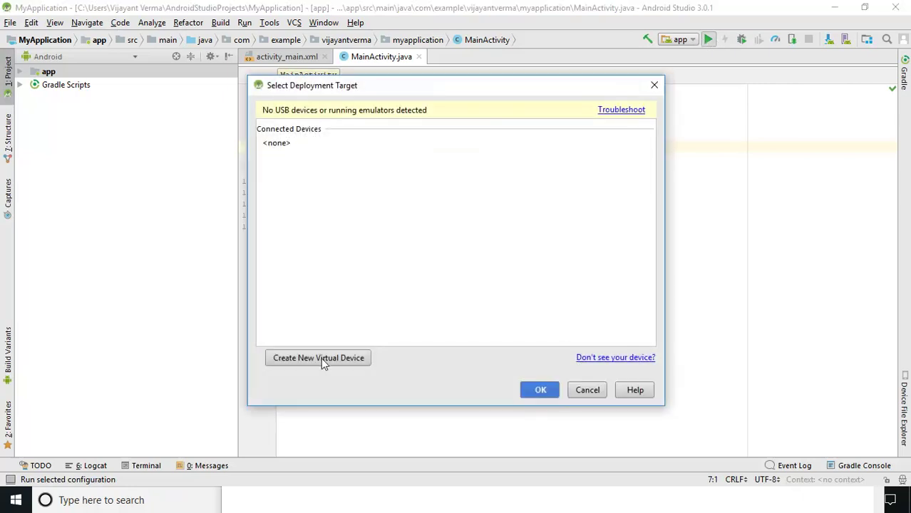
click(319, 360)
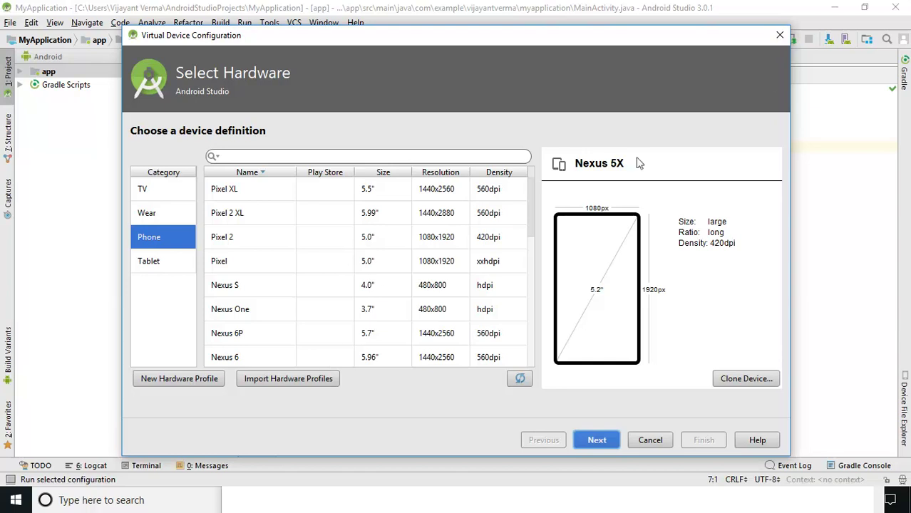
click(780, 34)
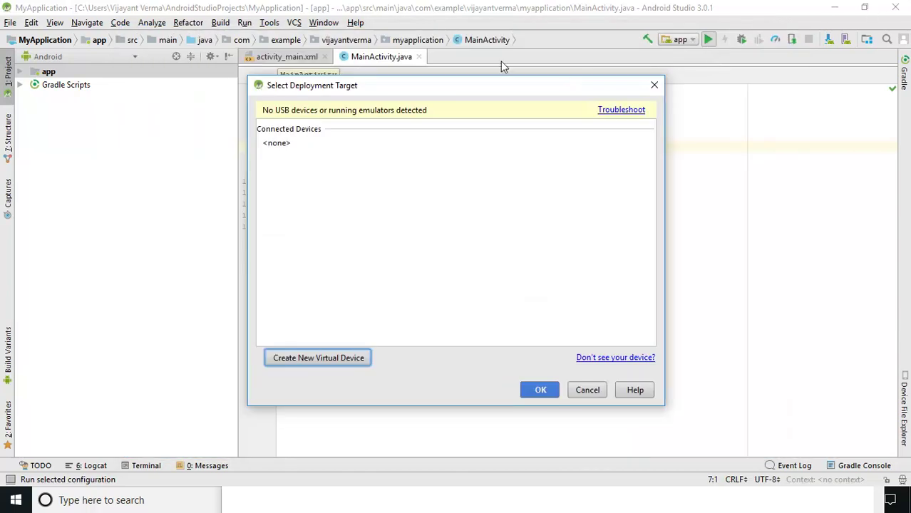
click(653, 85)
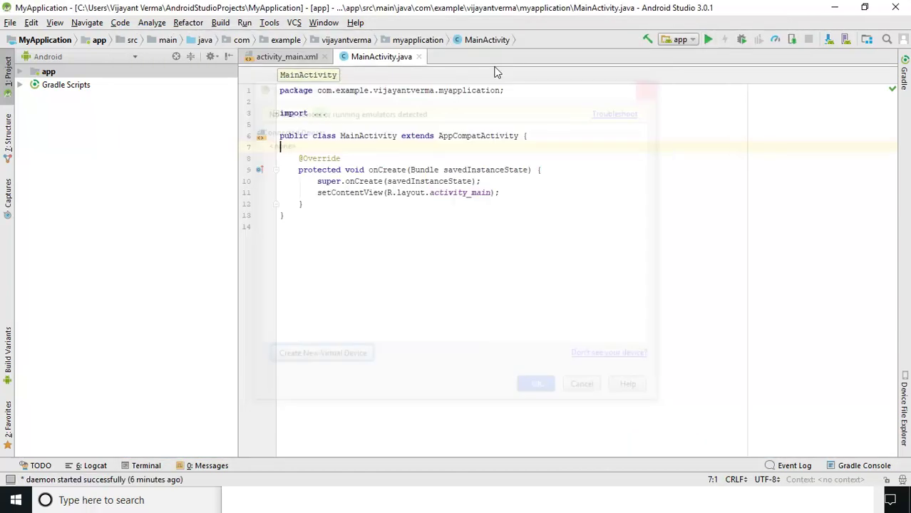
- View the Kotlin options available among the IDE's tools, and dismiss them without choosing any
click(270, 23)
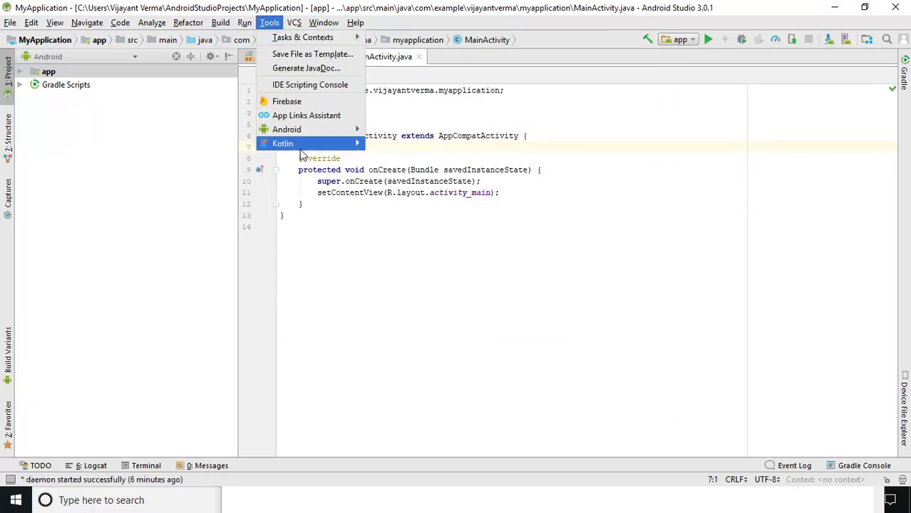
mouse_move(300, 148)
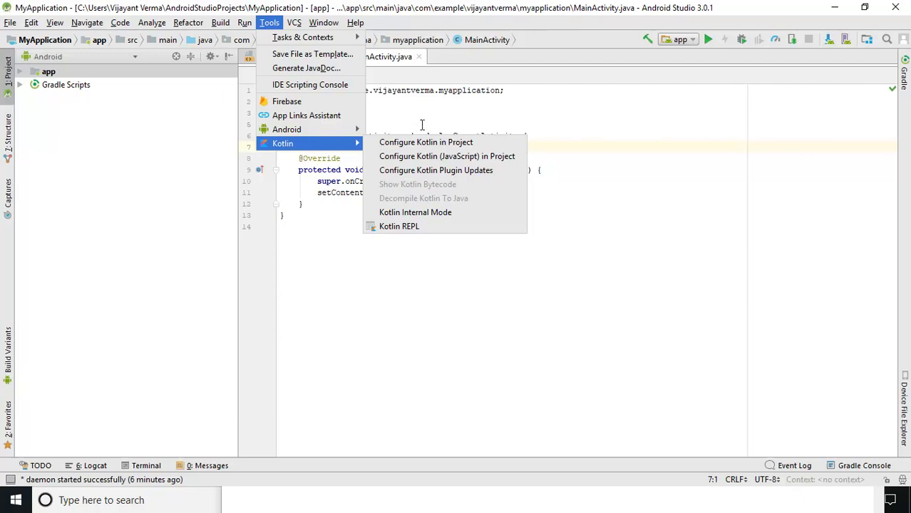
click(420, 124)
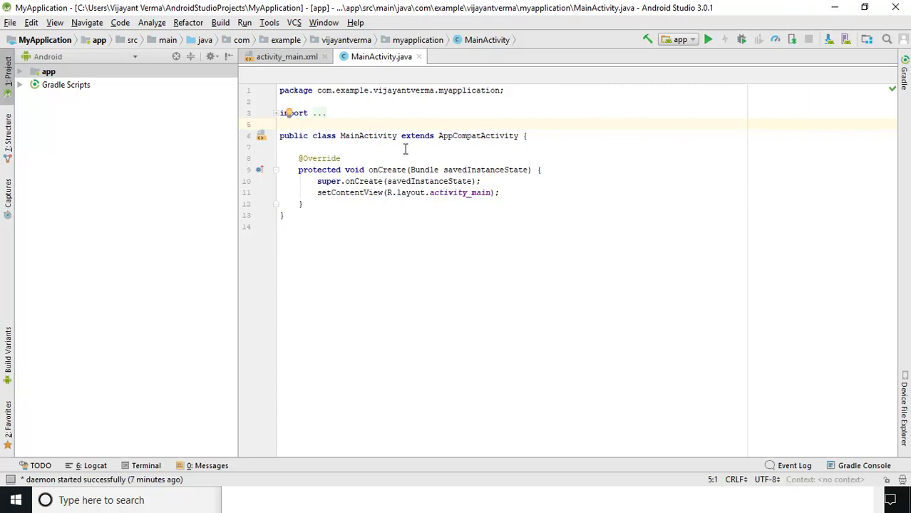
- View the activity_main.xml layout design, return to MainActivity.java and expand the app module in the project tree
click(300, 62)
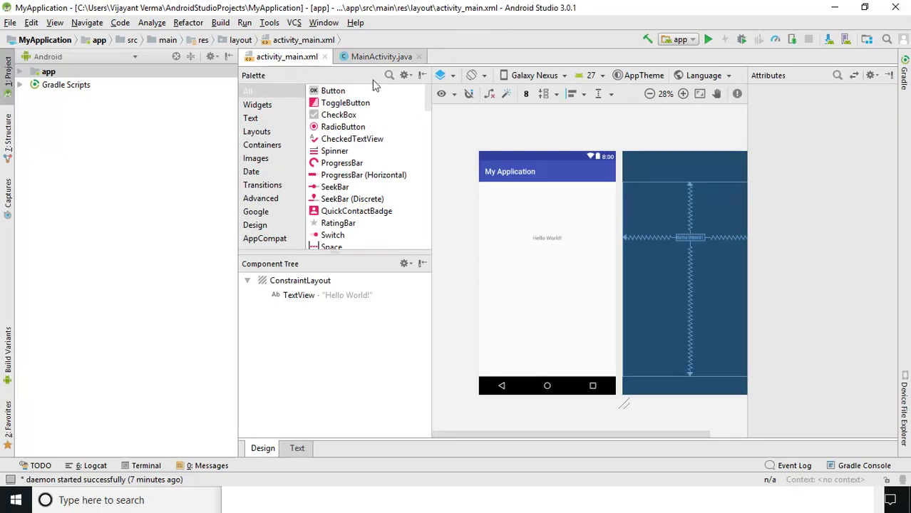
click(376, 57)
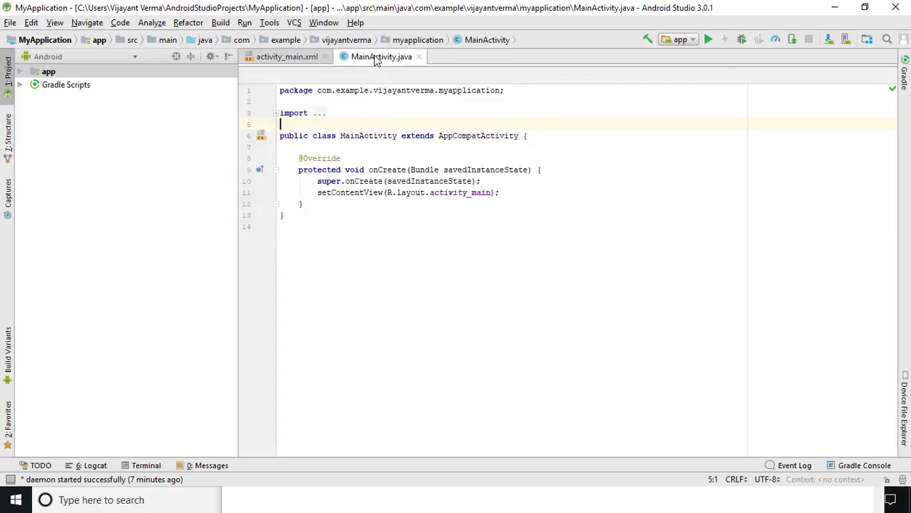
click(20, 73)
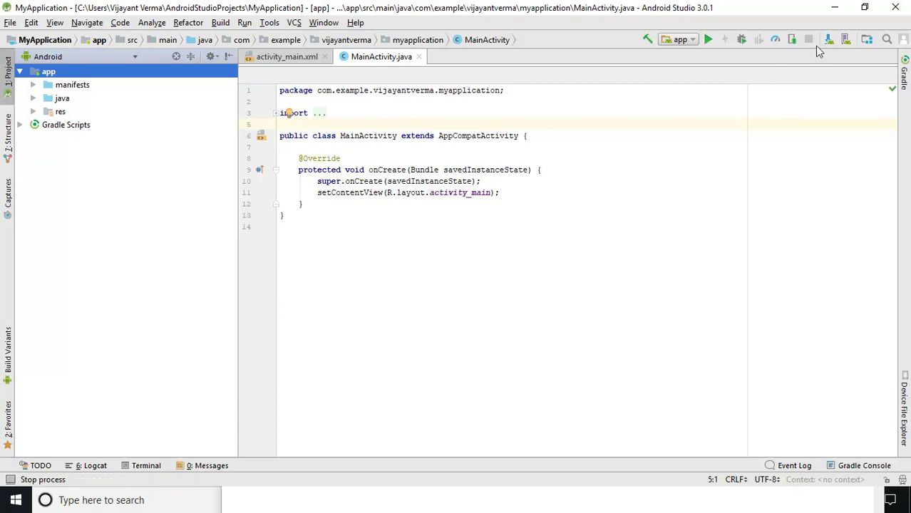
- Switch to Chrome, show the downloaded adbdriver.zip in its folder, and extract it to an adbdriver folder in Downloads
click(835, 8)
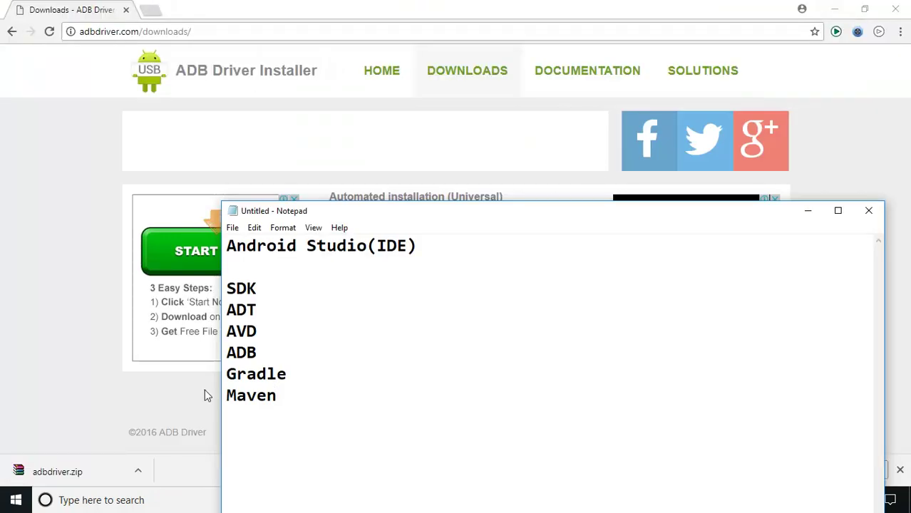
click(143, 471)
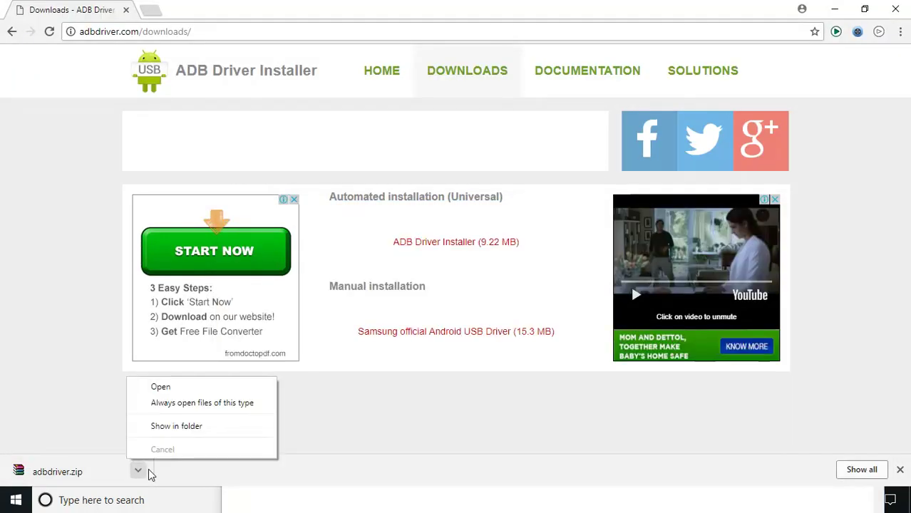
click(206, 426)
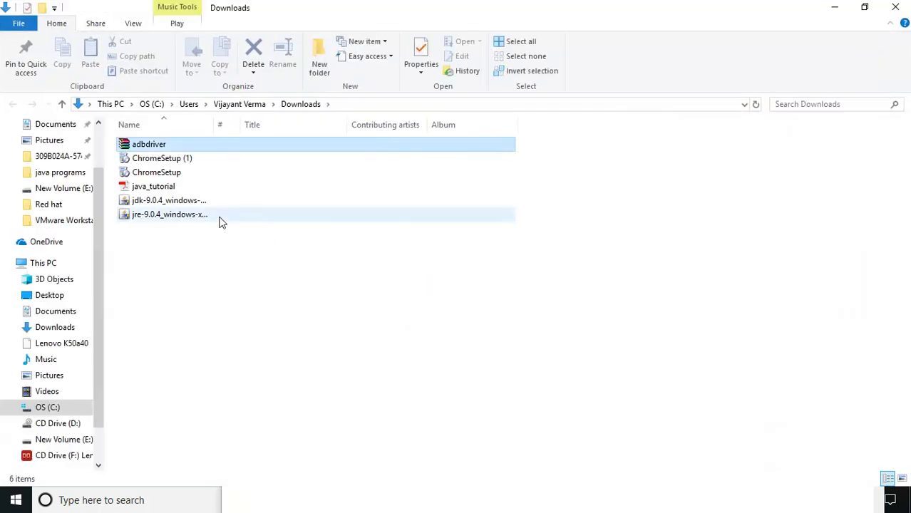
right_click(146, 147)
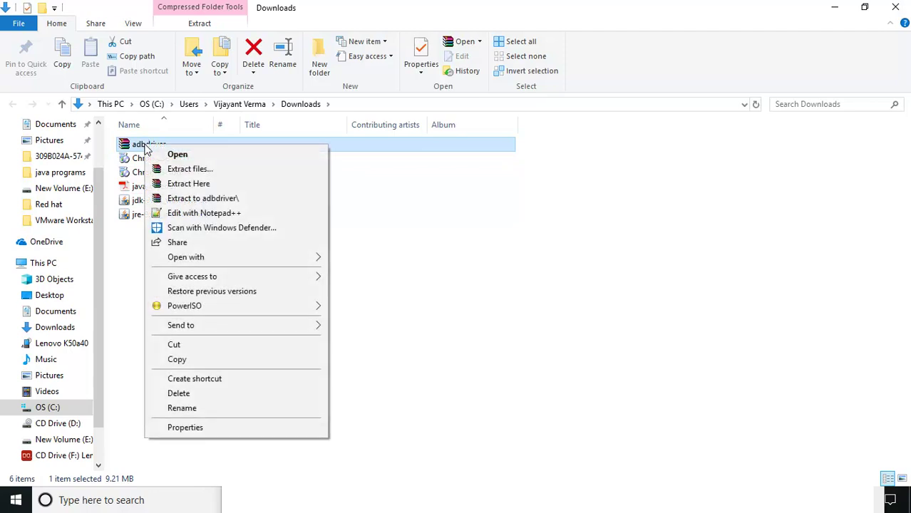
click(194, 169)
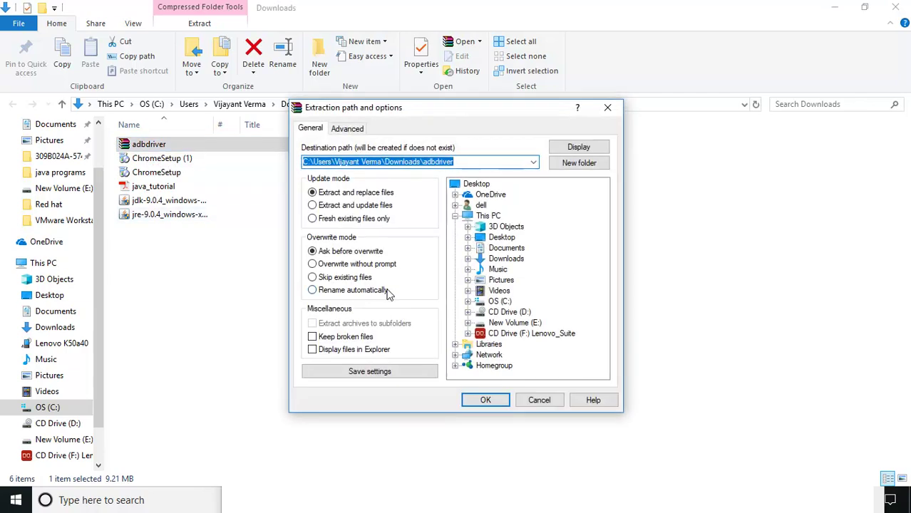
click(492, 401)
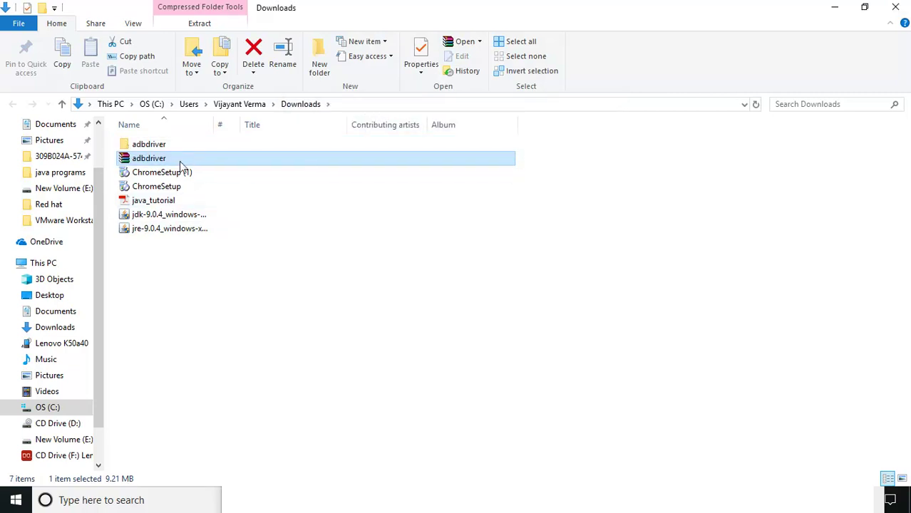
- Run ADBDriverInstaller from the extracted adbdriver folder, refresh its device list and try to install the driver, and close the installer
double_click(162, 147)
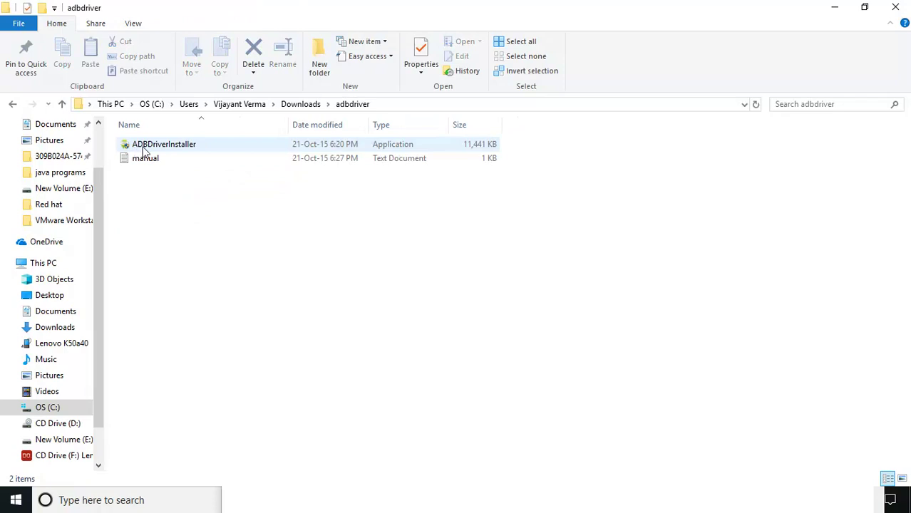
click(162, 147)
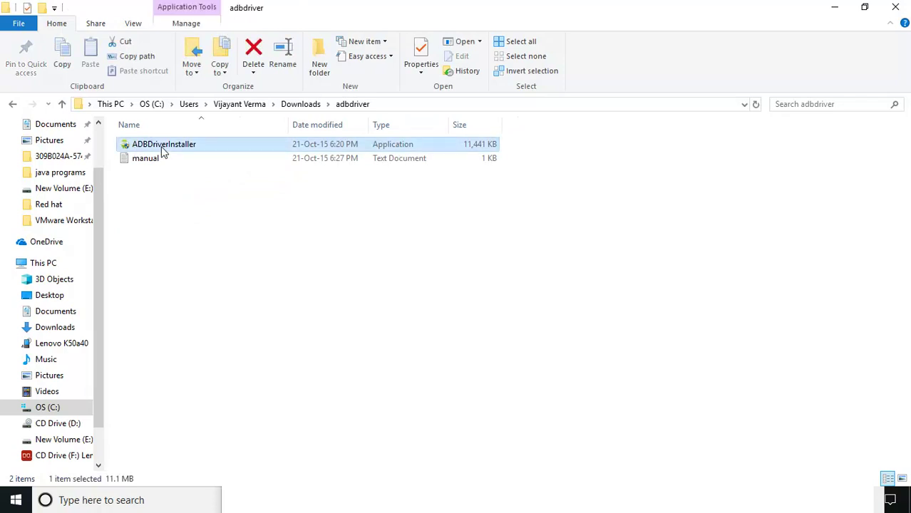
double_click(162, 150)
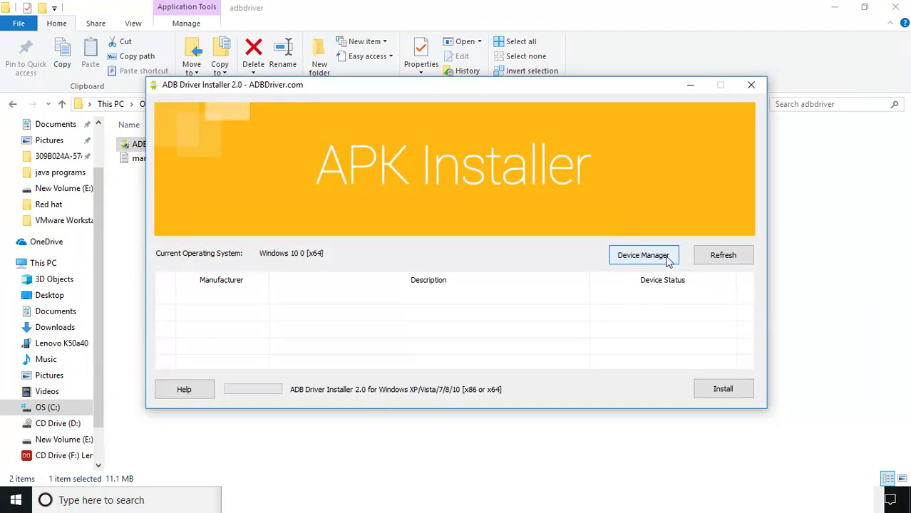
click(717, 256)
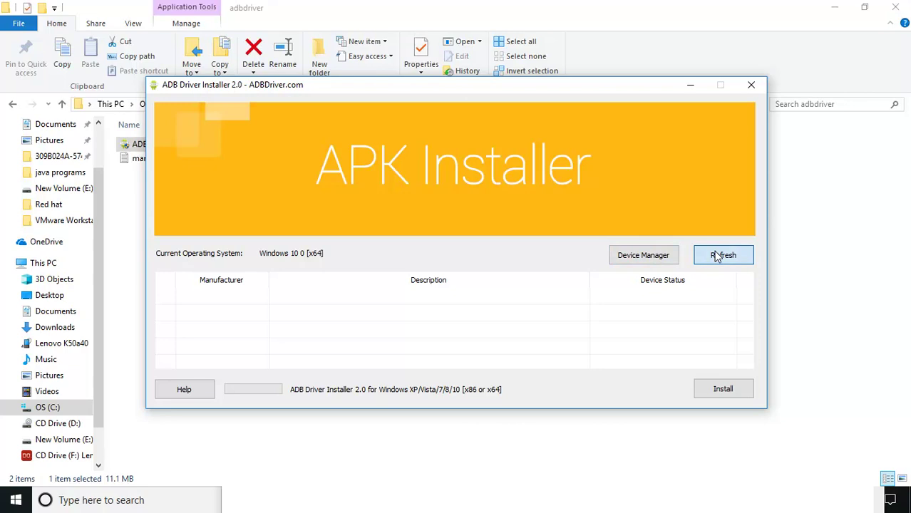
click(723, 387)
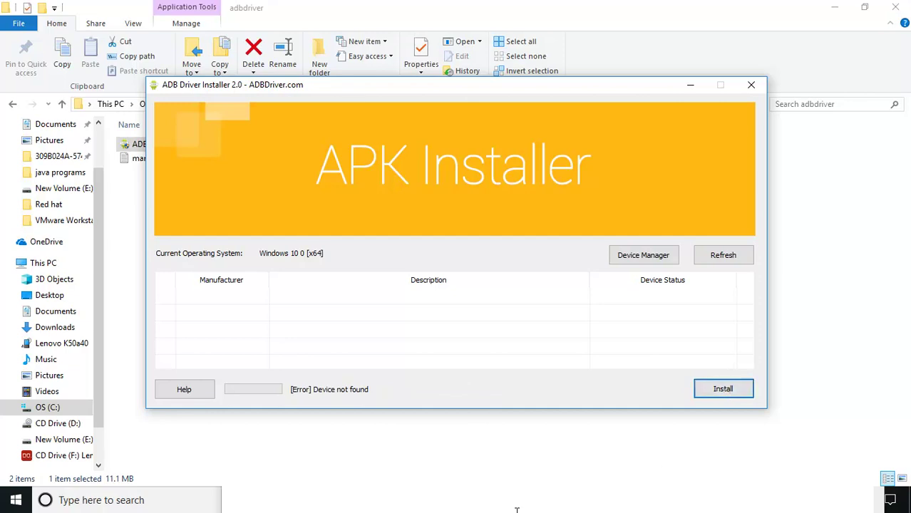
click(750, 85)
- Minimize the File Explorer, Chrome and Notepad windows to show the desktop
click(833, 7)
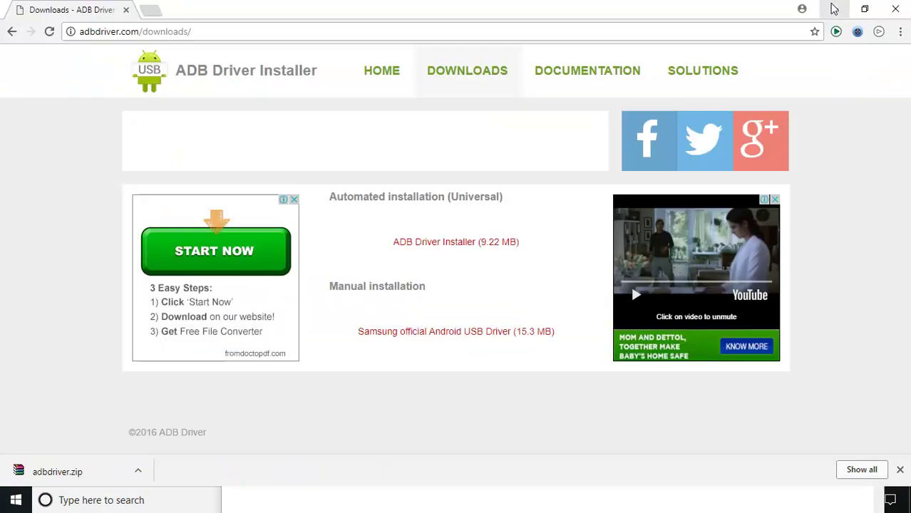
click(837, 9)
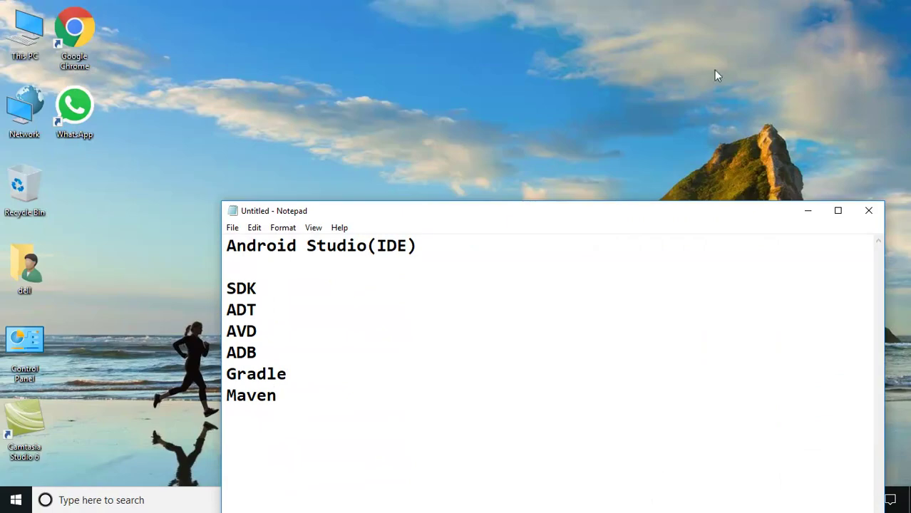
click(807, 213)
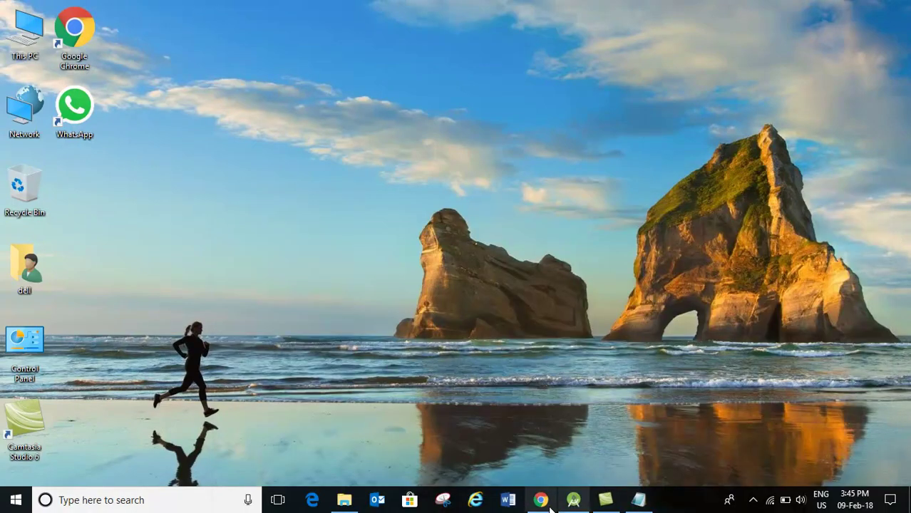
- Switch to Chrome, open Google in a new tab and search for "vysor plugin"
click(541, 499)
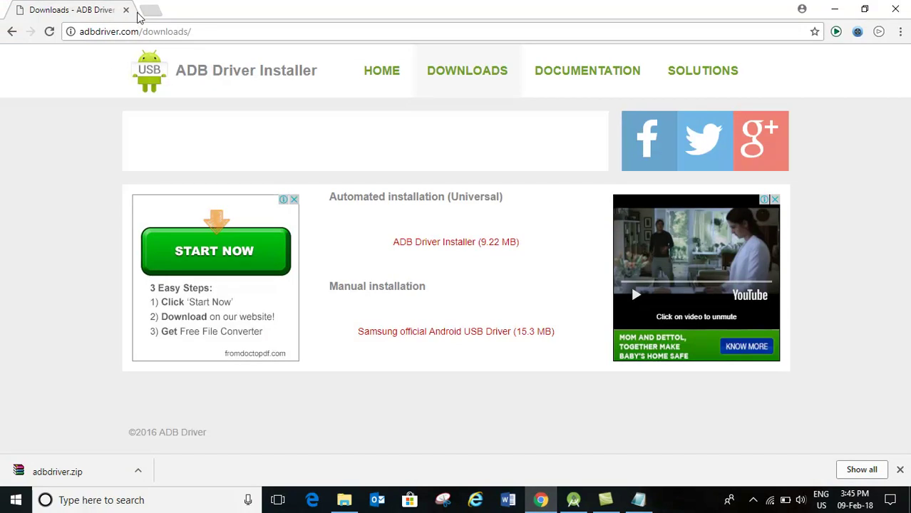
click(159, 10)
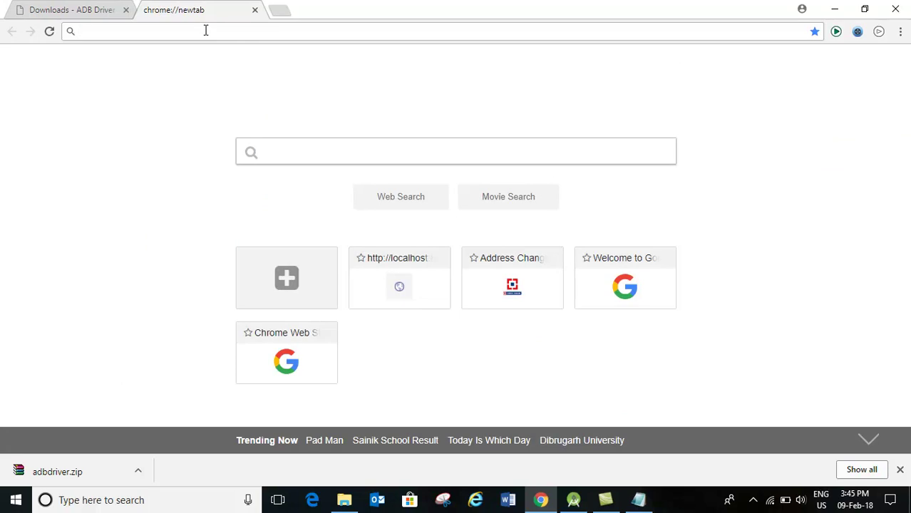
text(g)
key(Return)
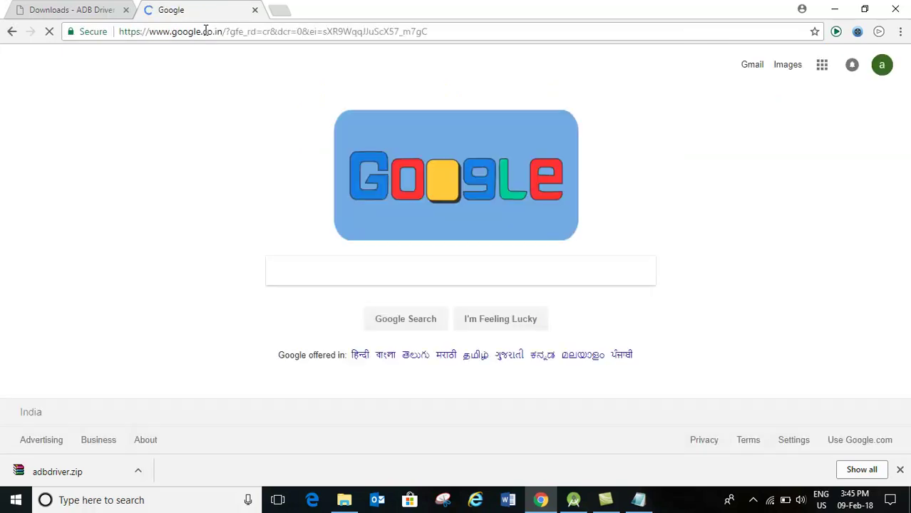
text(vysor)
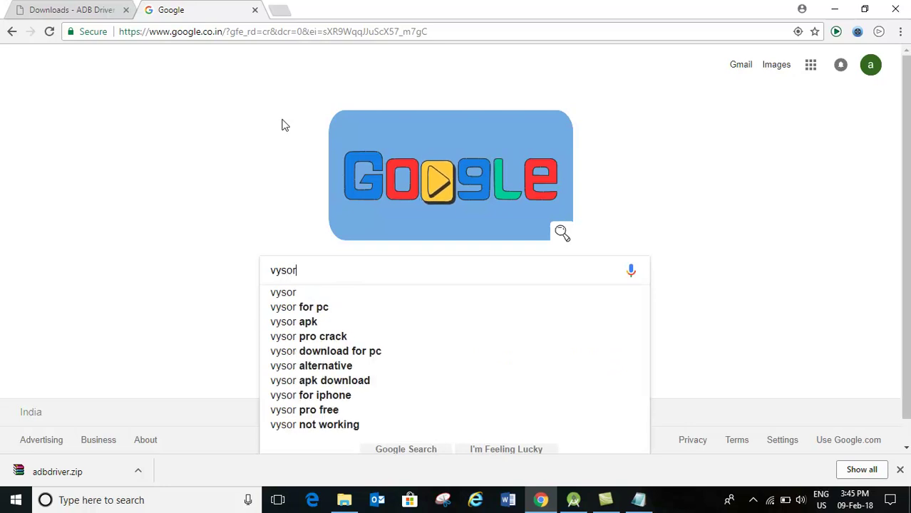
key(Down)
key(Down)
key(Up)
text(pl)
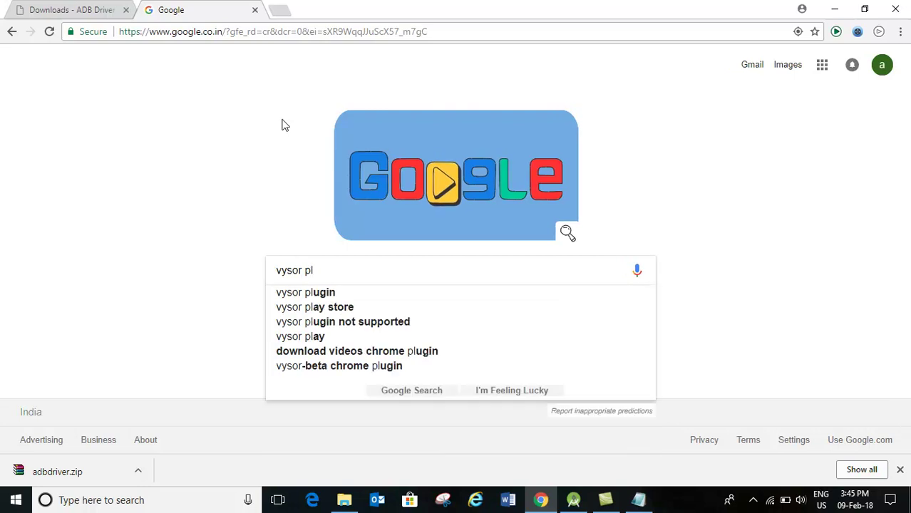
key(Down)
key(Return)
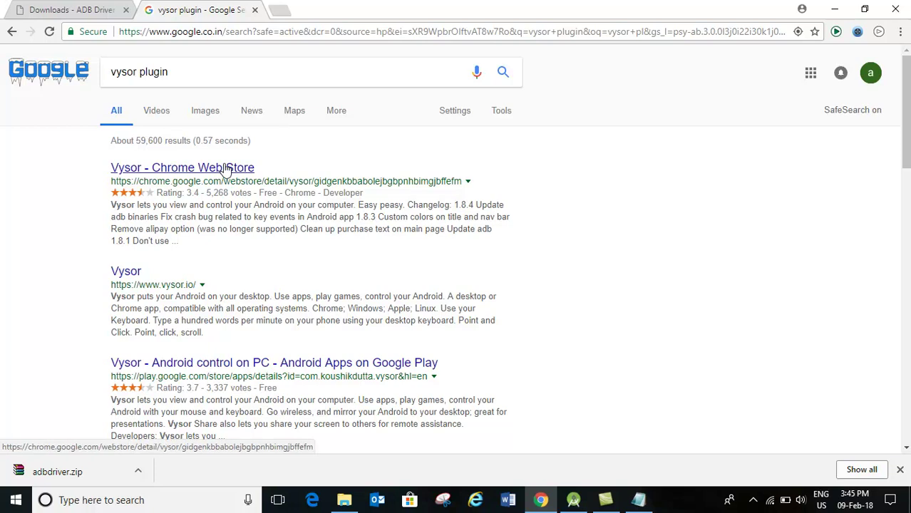
- Open the Vysor page in the Chrome Web Store from the results and add the app to Chrome
click(224, 167)
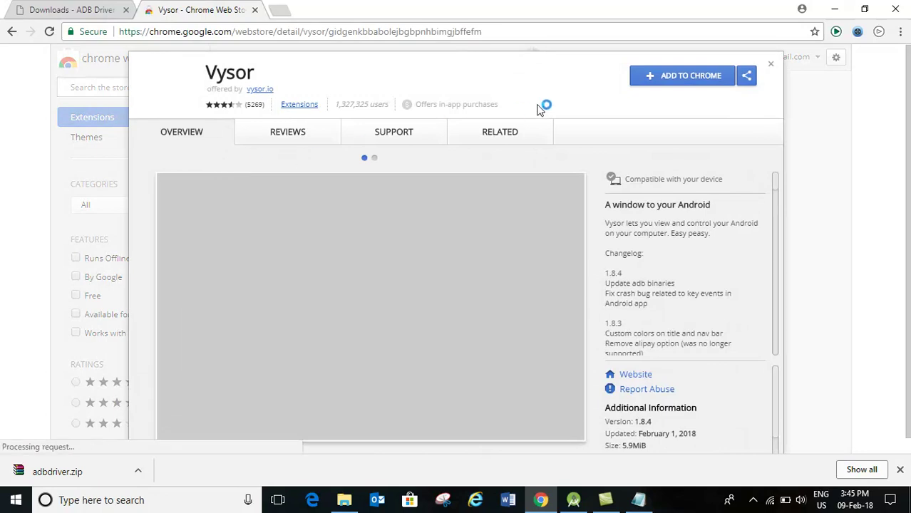
click(682, 77)
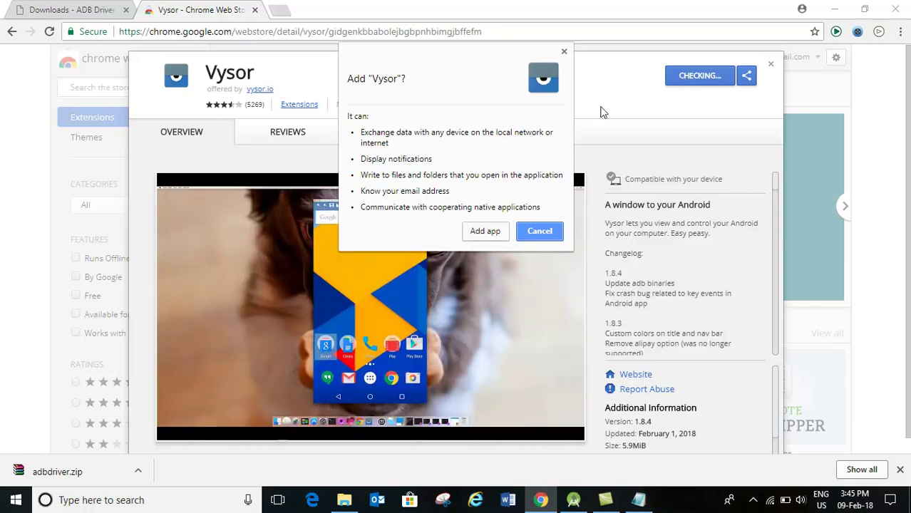
click(485, 231)
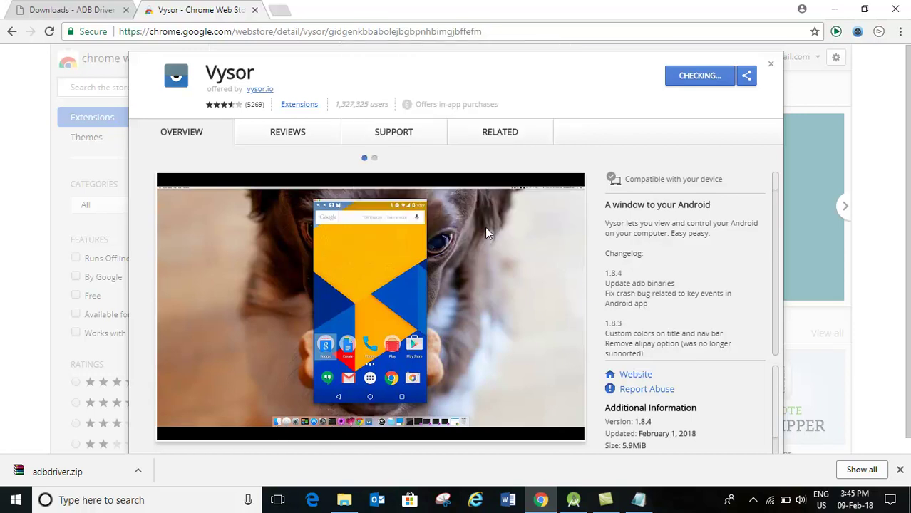